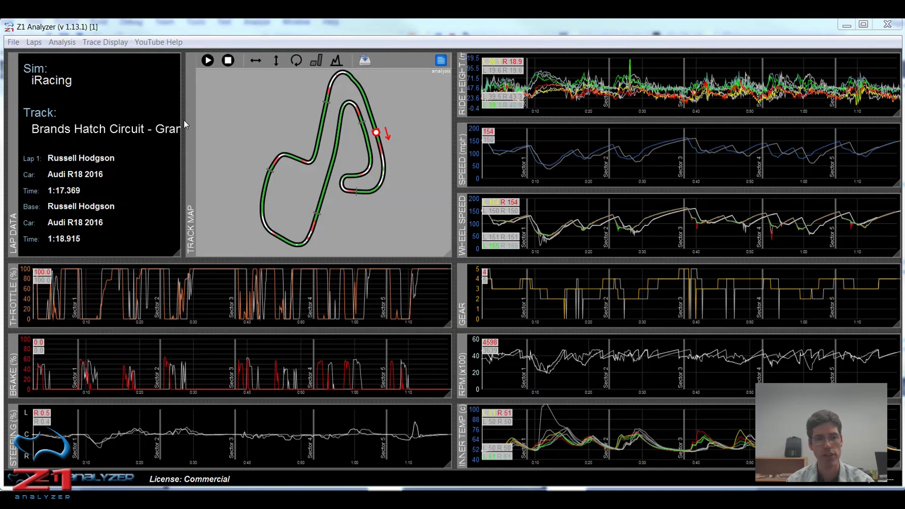
# Step: Replay the lap at 1/2, 1/4, 1/8 and 1/16 speed, back to 1/1, then stop
pyautogui.click(236, 124)
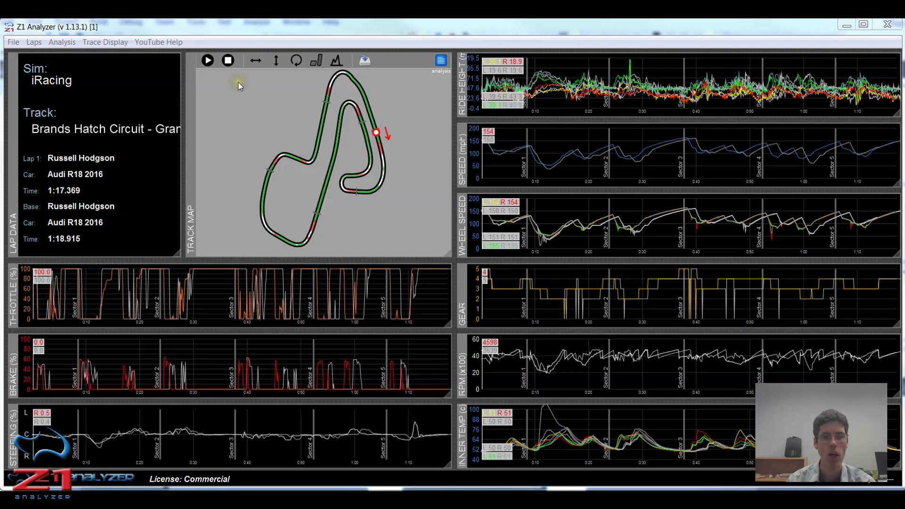
pyautogui.click(208, 61)
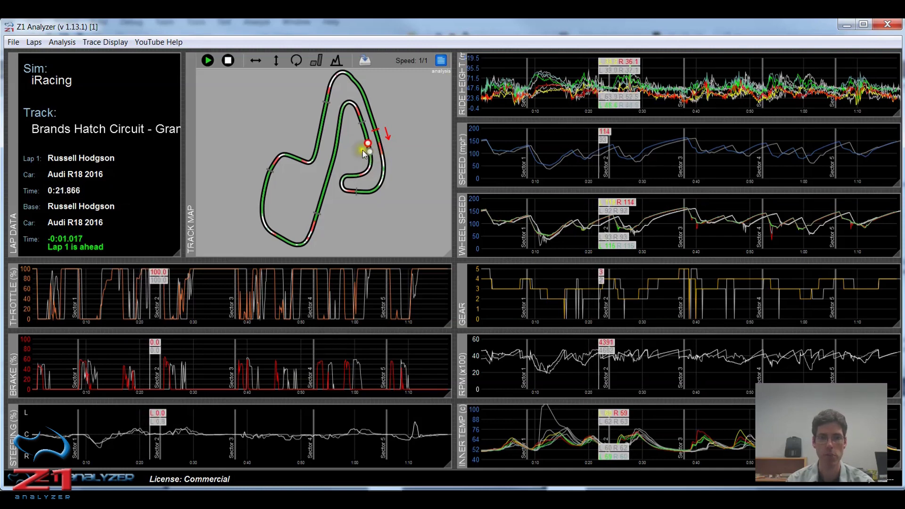
pyautogui.click(206, 62)
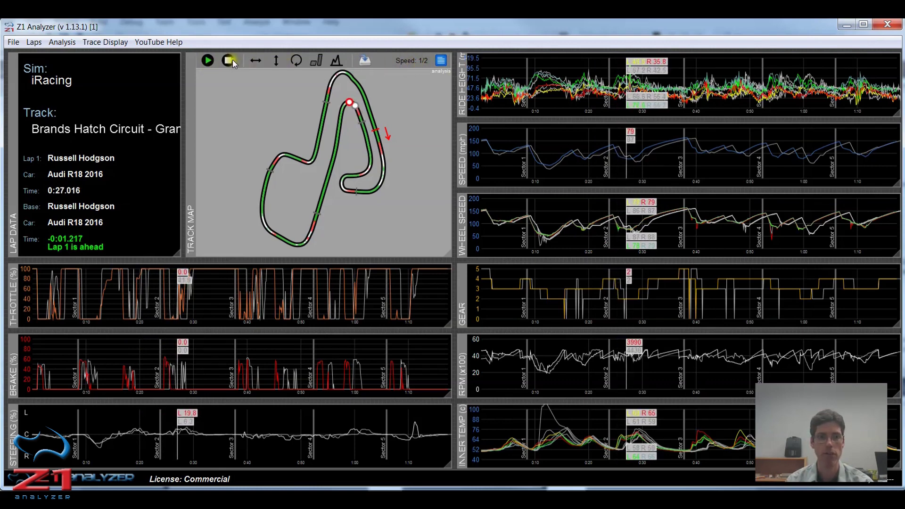
pyautogui.click(207, 61)
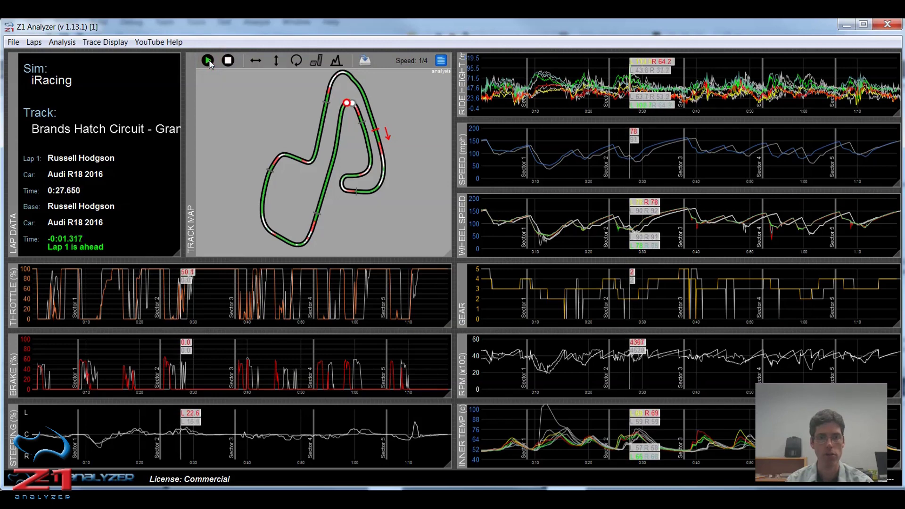
pyautogui.click(207, 61)
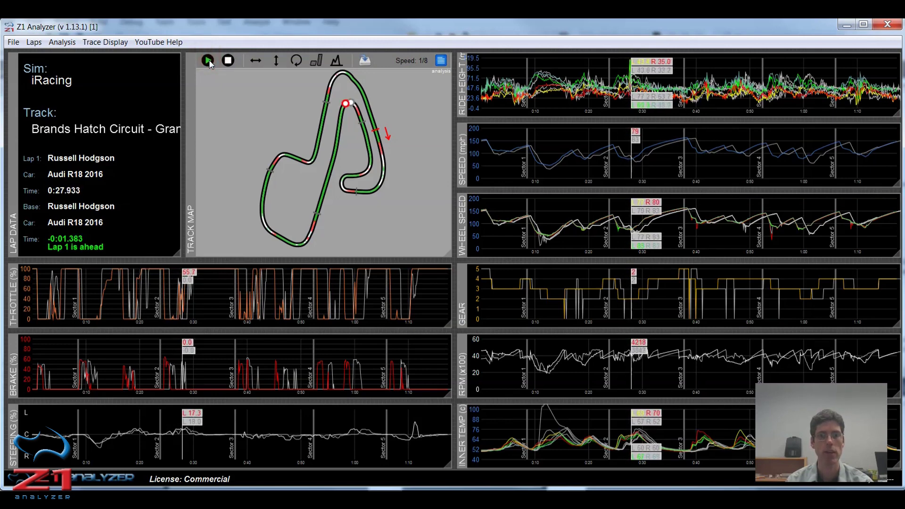
pyautogui.click(207, 61)
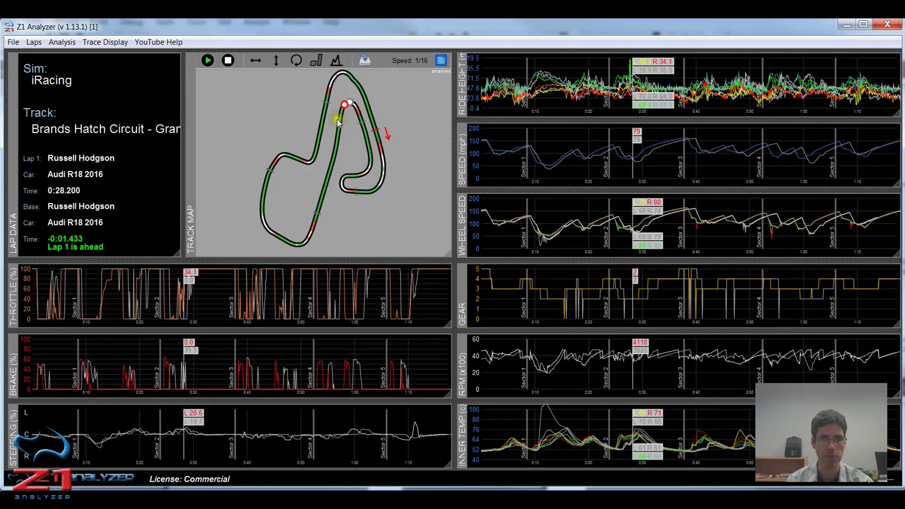
pyautogui.click(208, 62)
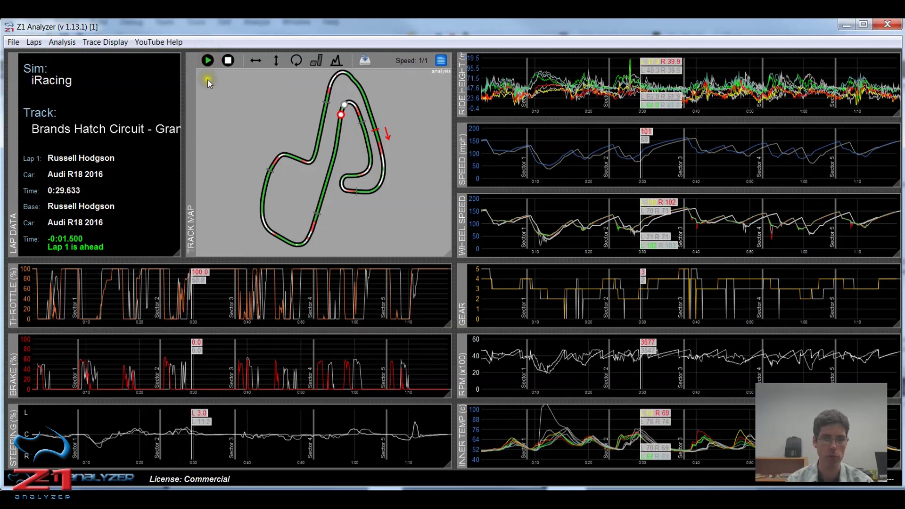
pyautogui.click(229, 61)
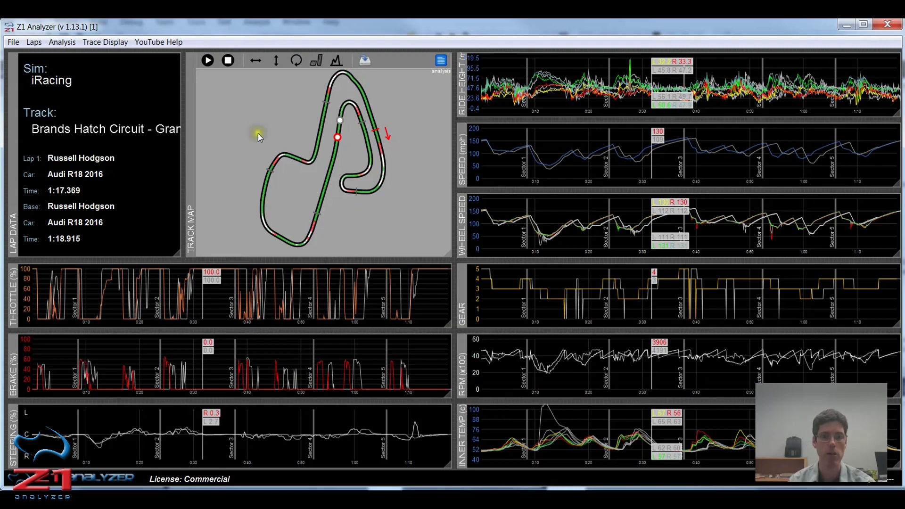
# Step: Jump the lap position to a point on the track map, then briefly replay from there
pyautogui.click(263, 190)
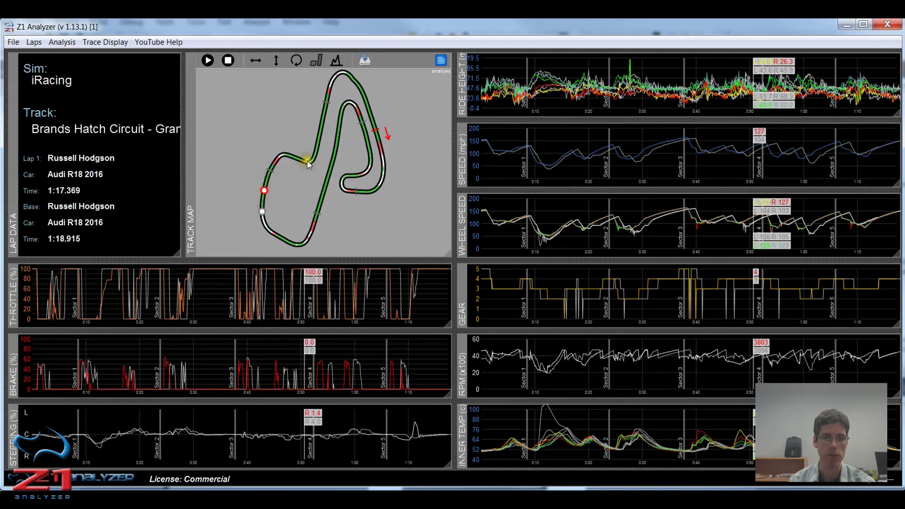
pyautogui.click(208, 61)
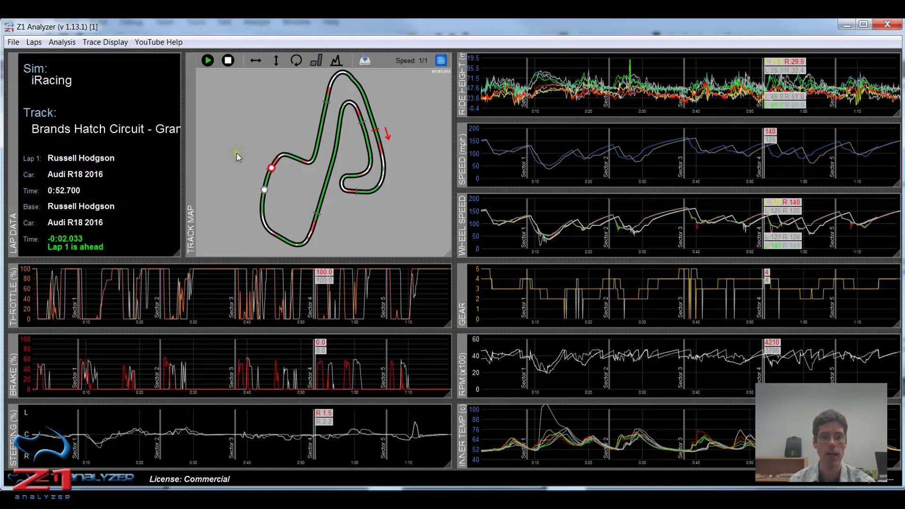
pyautogui.click(228, 61)
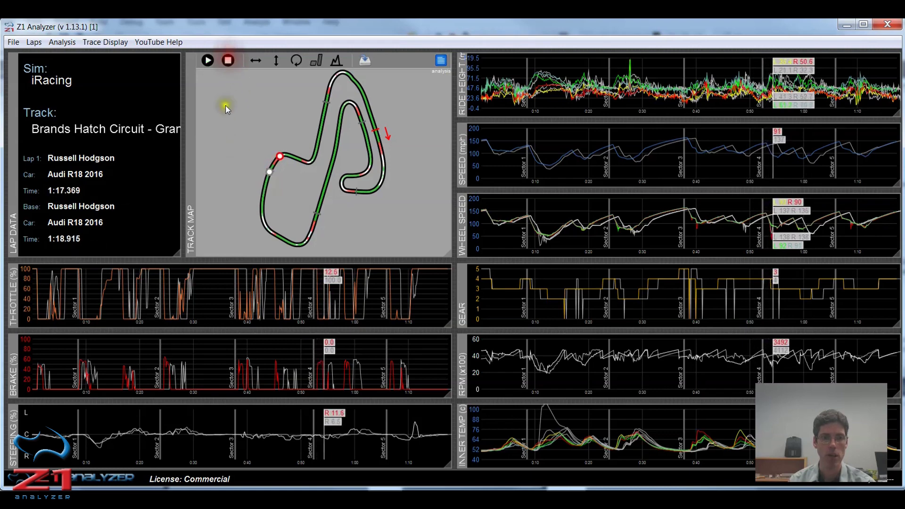
# Step: Jump to several moments in the throttle trace, starting near 0:06, then briefly replay
pyautogui.click(74, 289)
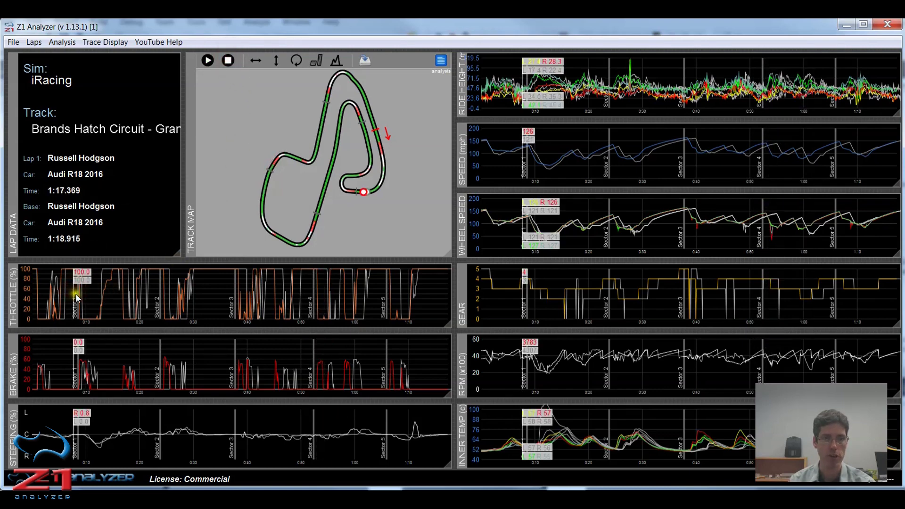
pyautogui.click(259, 298)
pyautogui.click(168, 291)
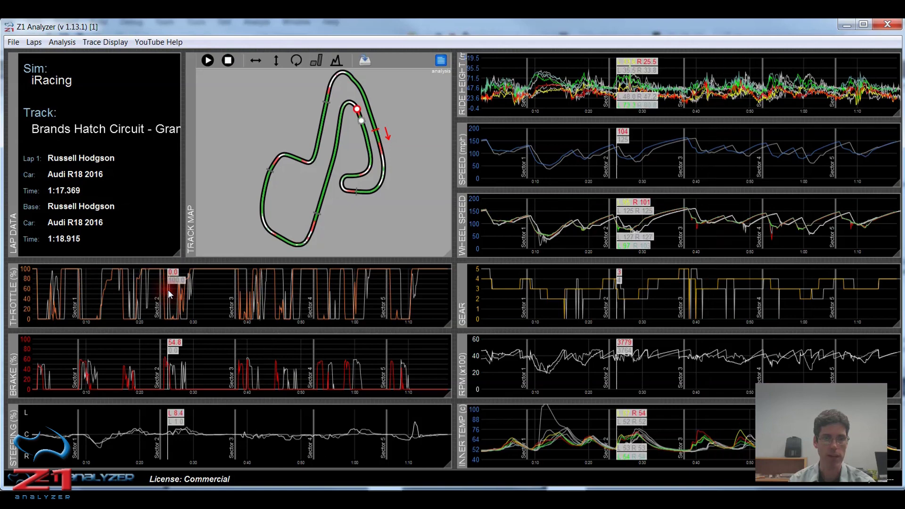
pyautogui.click(209, 61)
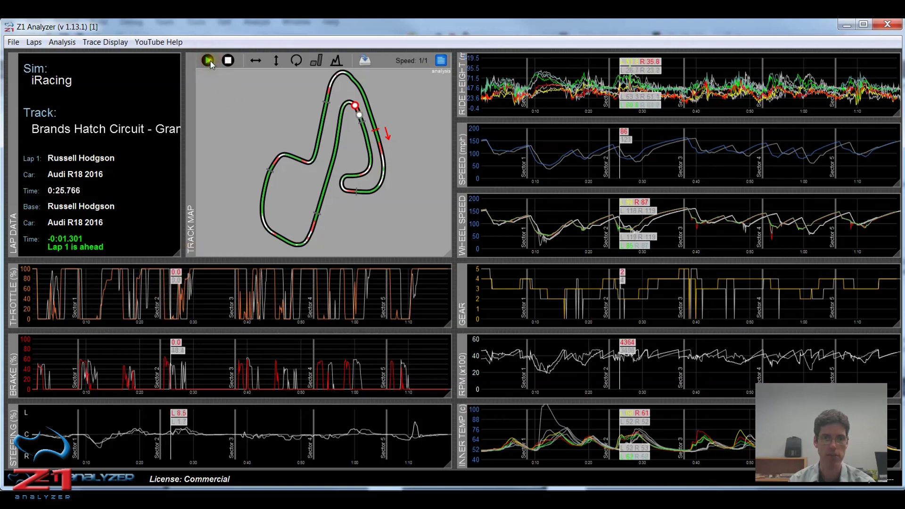
pyautogui.click(228, 60)
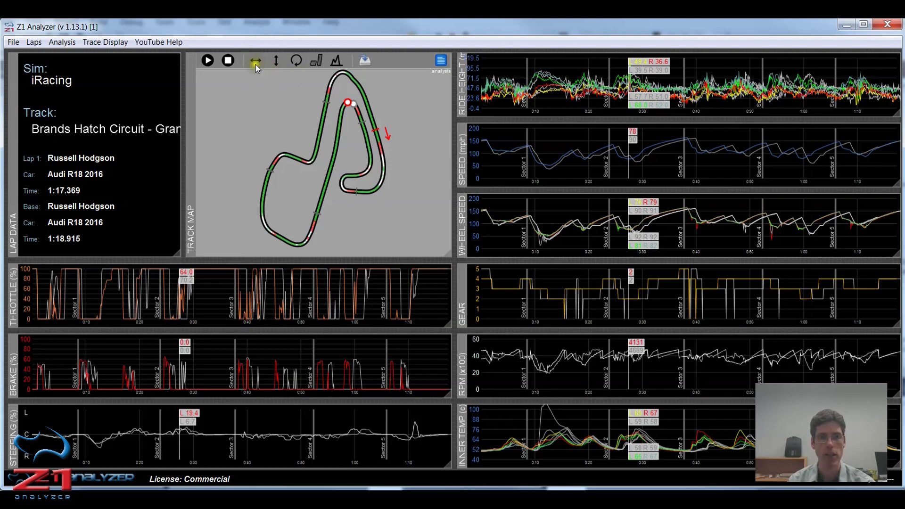
pyautogui.click(256, 61)
pyautogui.click(256, 62)
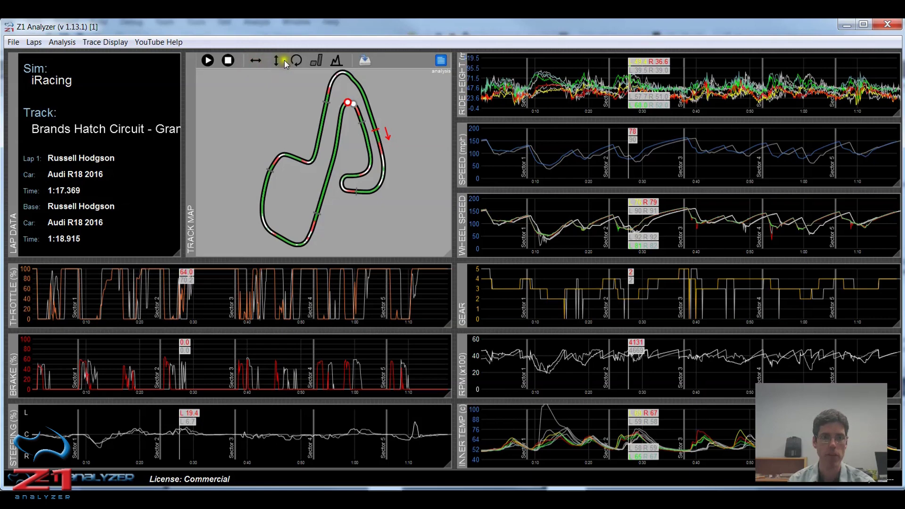
pyautogui.click(277, 61)
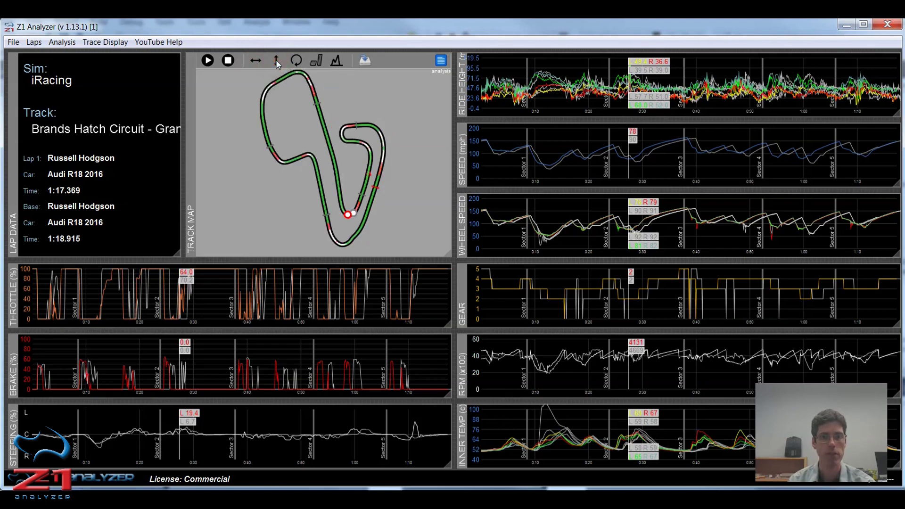
pyautogui.click(276, 61)
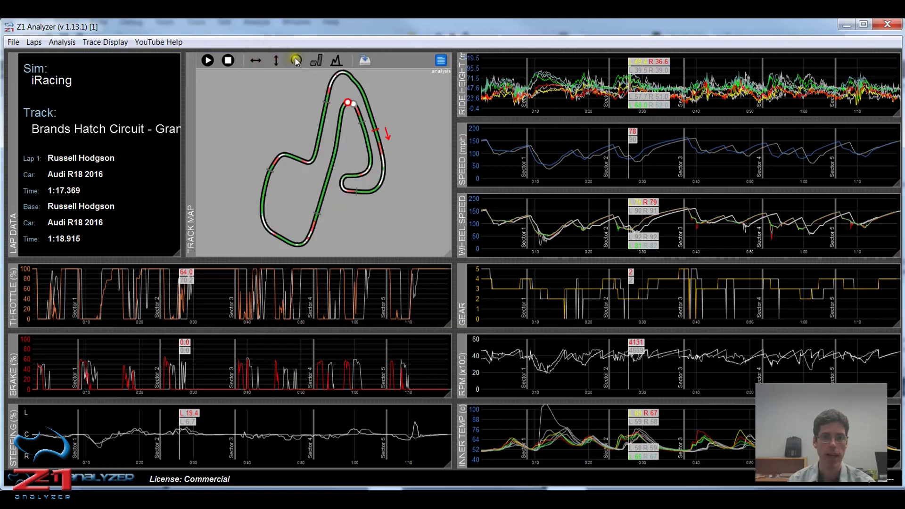
pyautogui.click(296, 61)
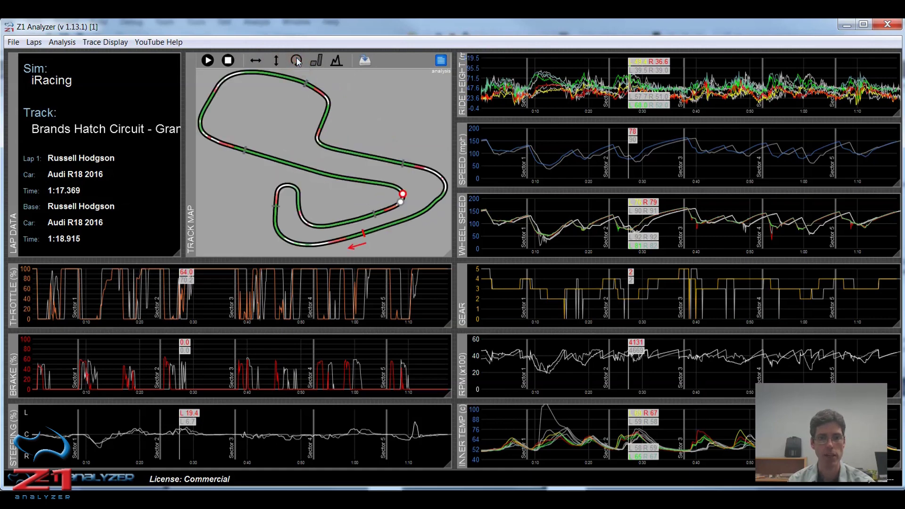
pyautogui.click(296, 62)
pyautogui.click(297, 60)
pyautogui.click(296, 60)
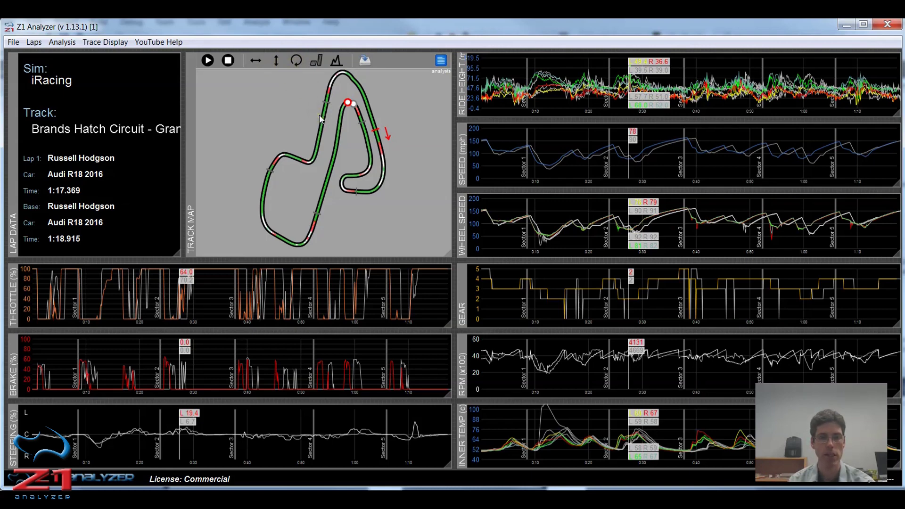
pyautogui.click(298, 117)
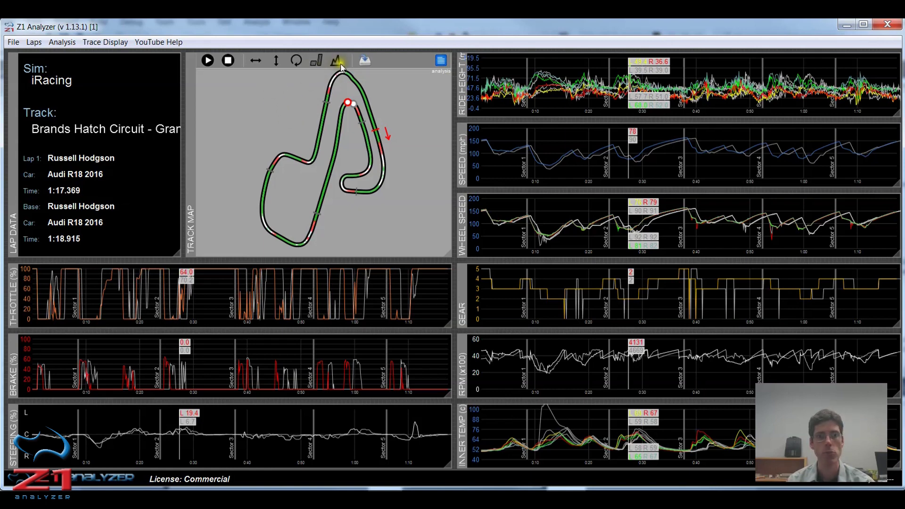
pyautogui.click(316, 61)
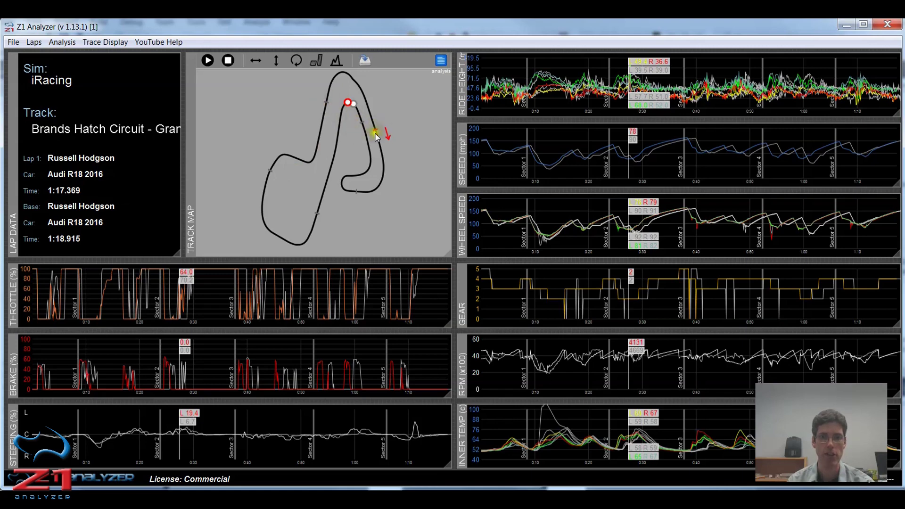
pyautogui.click(316, 63)
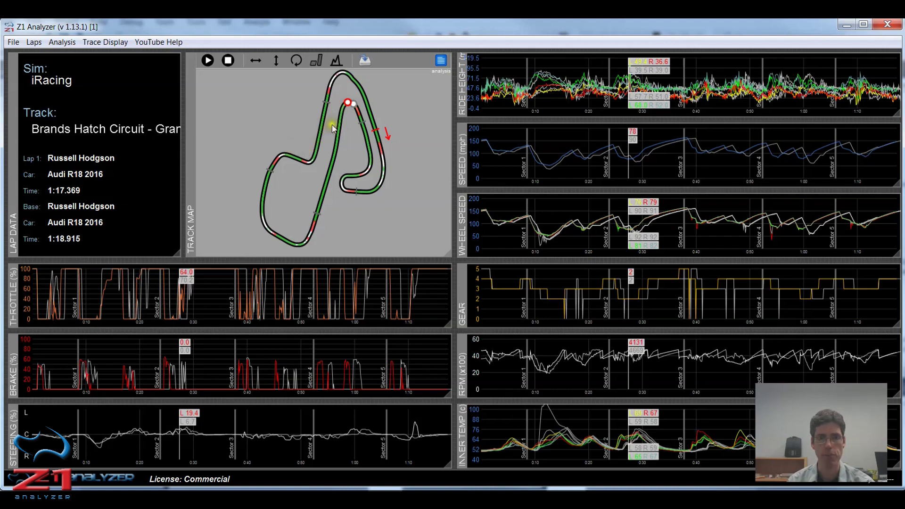
# Step: Show the track map in 3D, rotate it four times, then briefly play and stop the lap
pyautogui.click(335, 62)
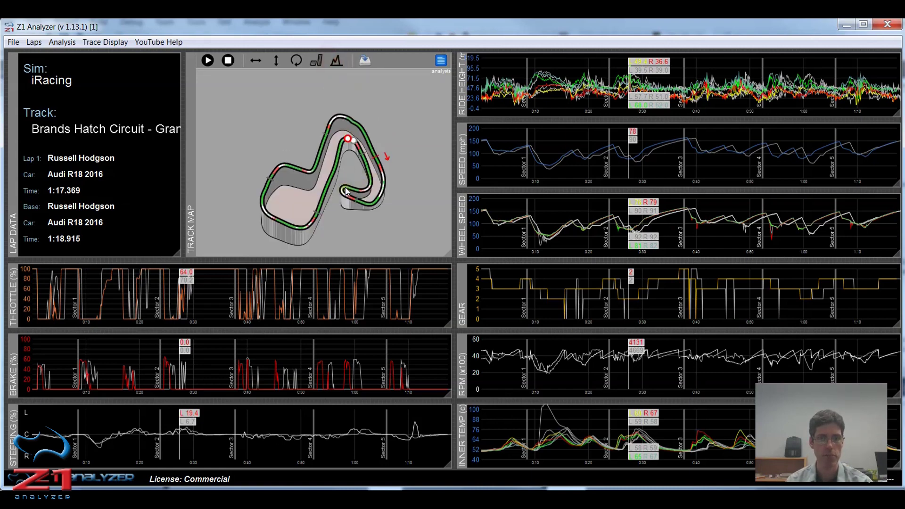
pyautogui.click(296, 60)
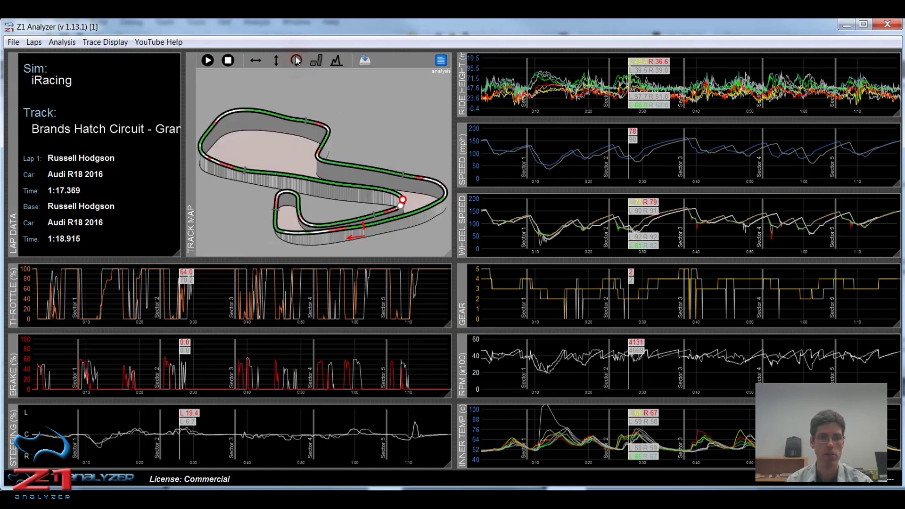
pyautogui.click(296, 60)
pyautogui.click(295, 60)
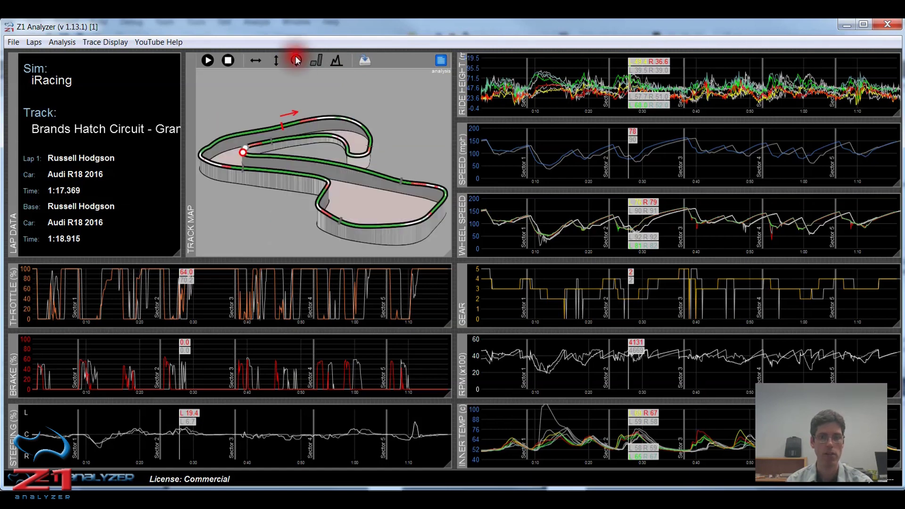
pyautogui.click(295, 61)
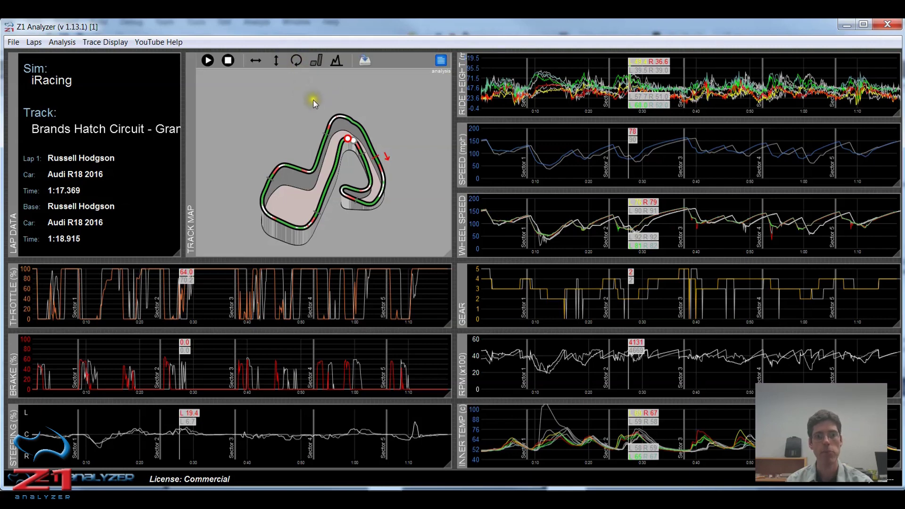
pyautogui.press('space')
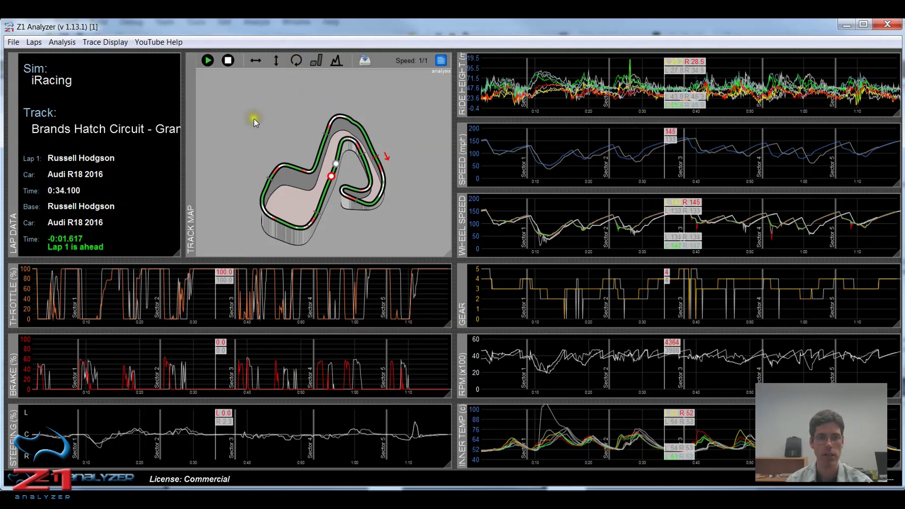
pyautogui.click(228, 60)
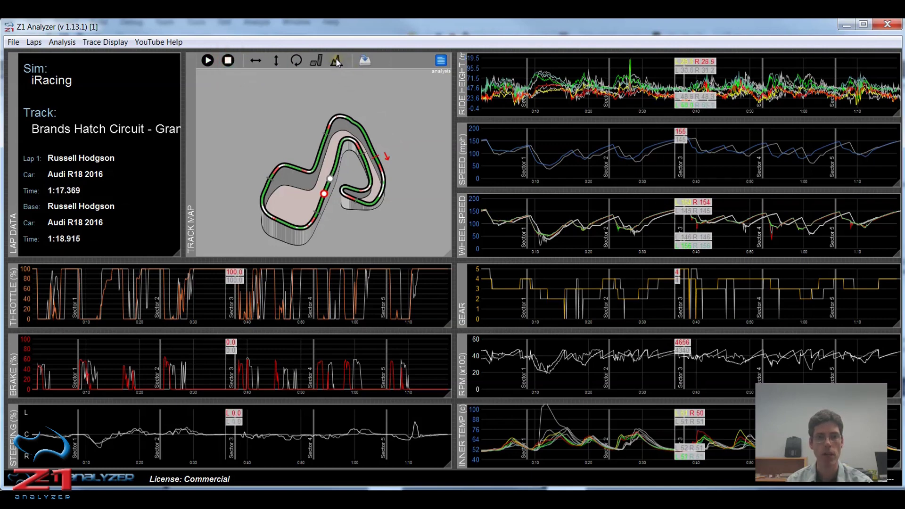
# Step: Save the Brands Hatch track map and acknowledge the Track Map Saved confirmation
pyautogui.click(365, 61)
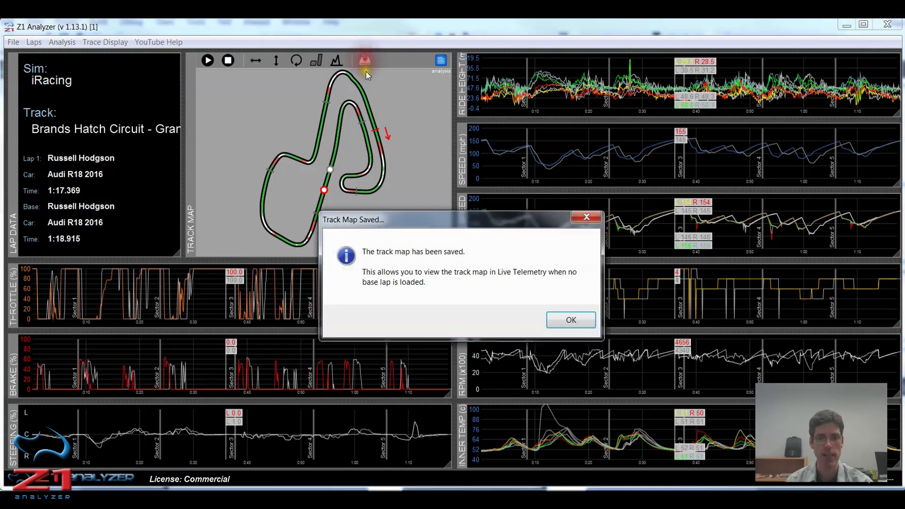
pyautogui.click(564, 321)
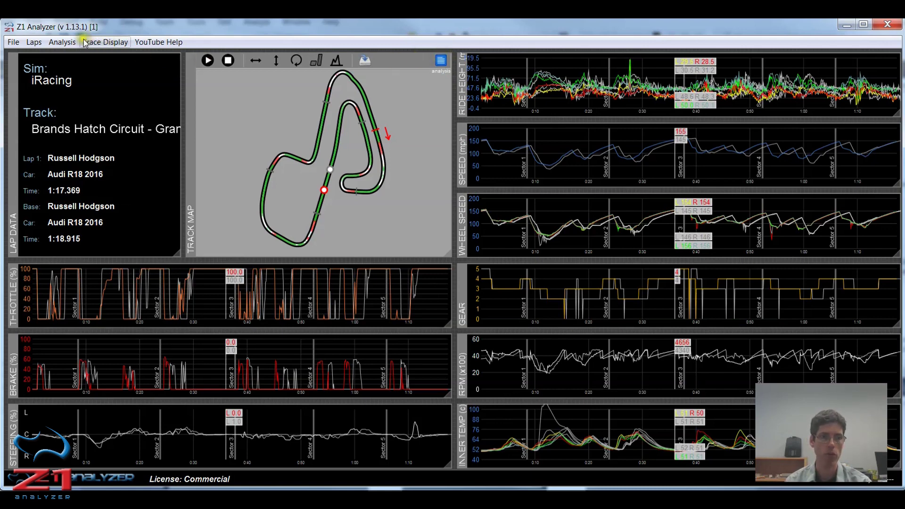
# Step: Open the Lap Overview analysis screen, then switch it to Speed Comparison
pyautogui.click(63, 43)
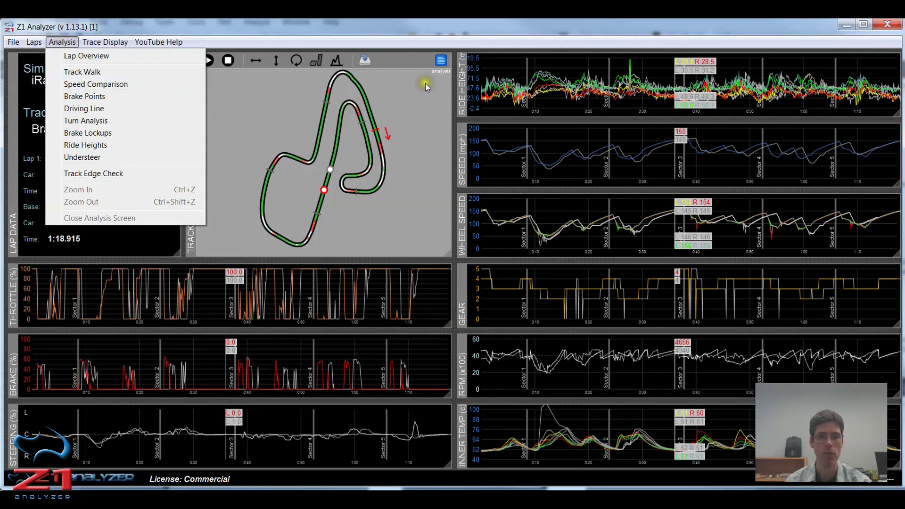
pyautogui.click(433, 66)
pyautogui.click(440, 62)
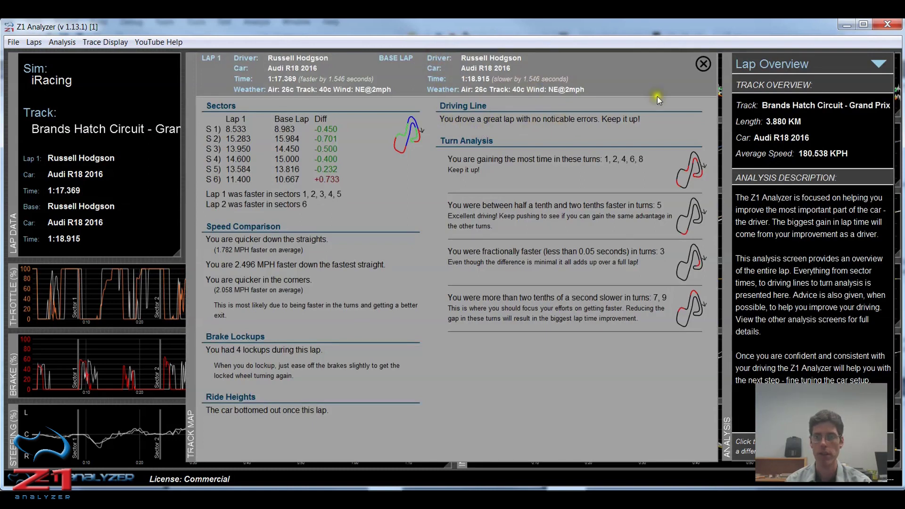
pyautogui.click(765, 68)
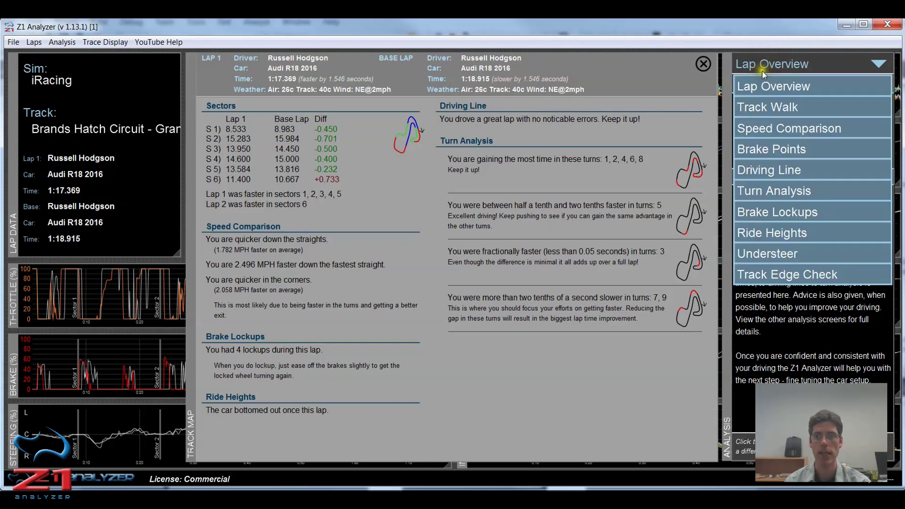
pyautogui.click(786, 127)
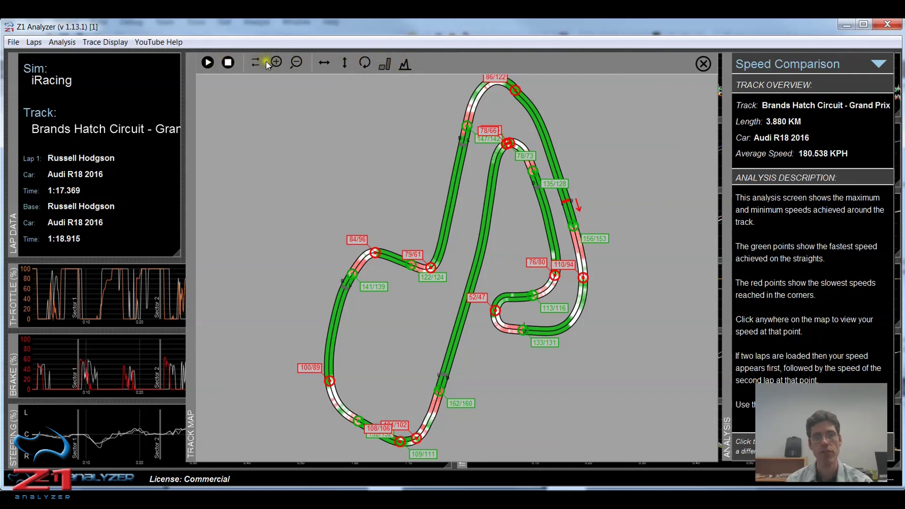
pyautogui.click(296, 63)
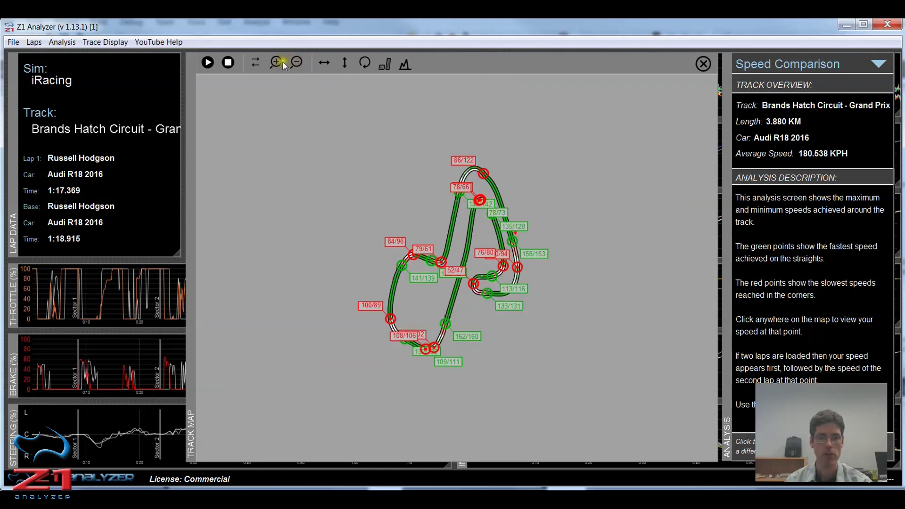
pyautogui.click(279, 61)
pyautogui.click(278, 61)
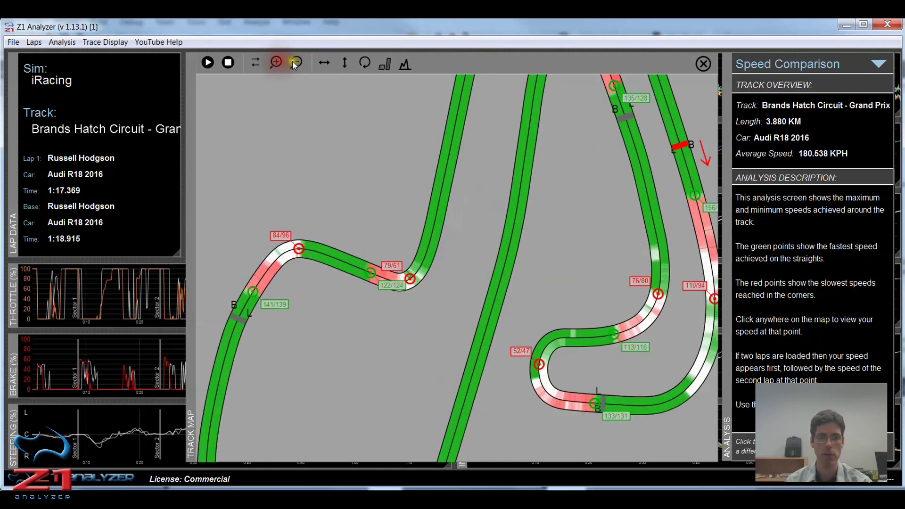
pyautogui.click(294, 63)
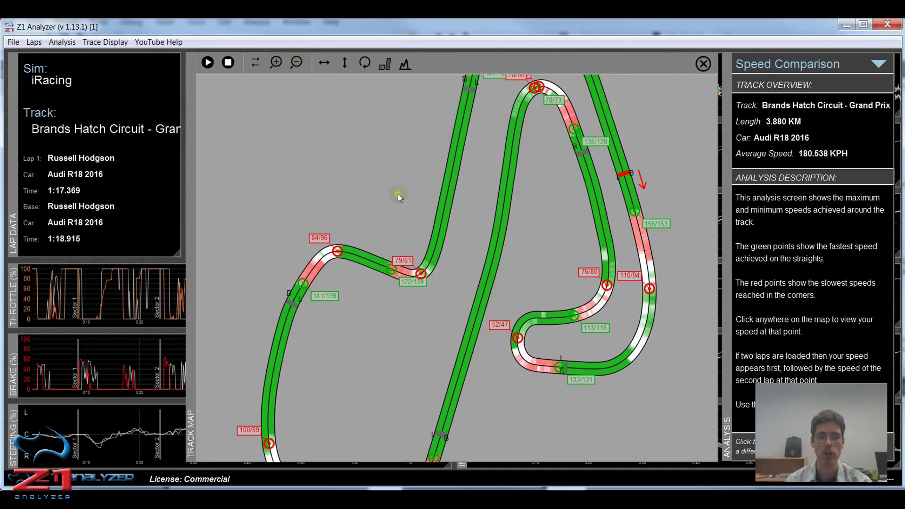
pyautogui.scroll(3, 397, 194)
pyautogui.scroll(-4, 409, 190)
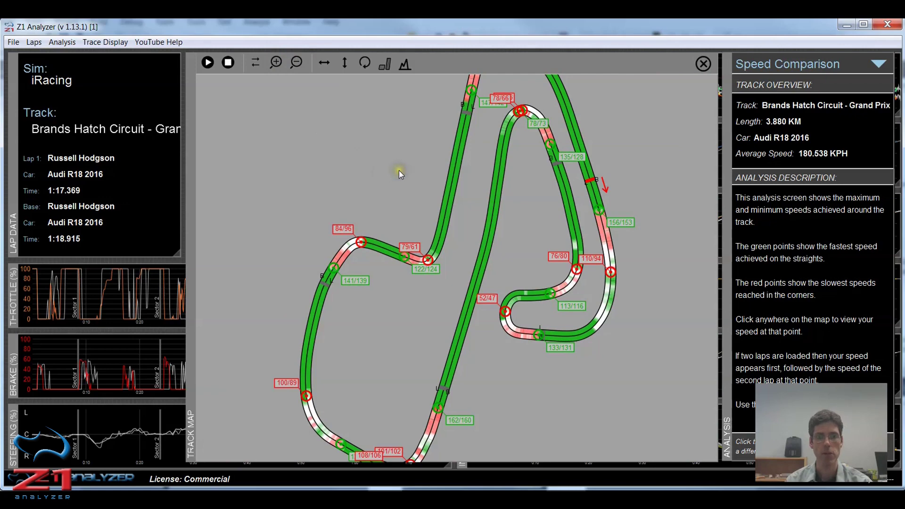
pyautogui.scroll(-1, 398, 173)
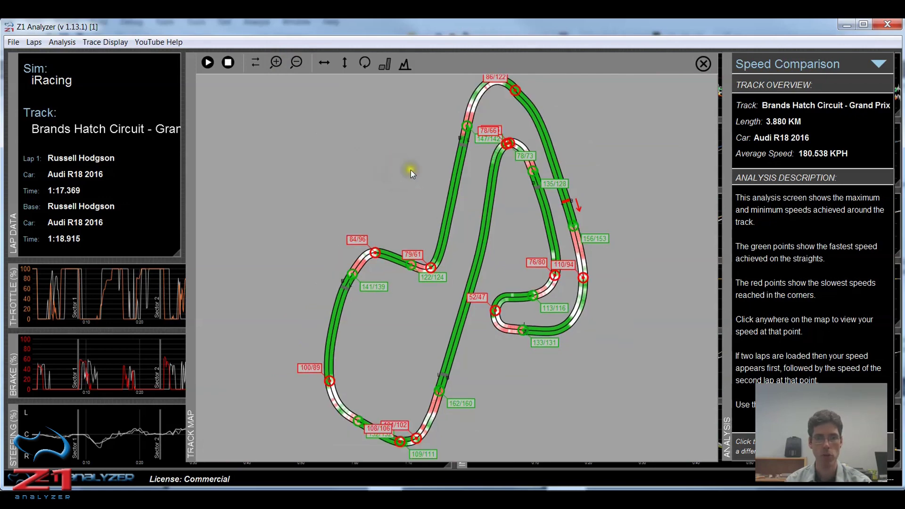
pyautogui.click(255, 65)
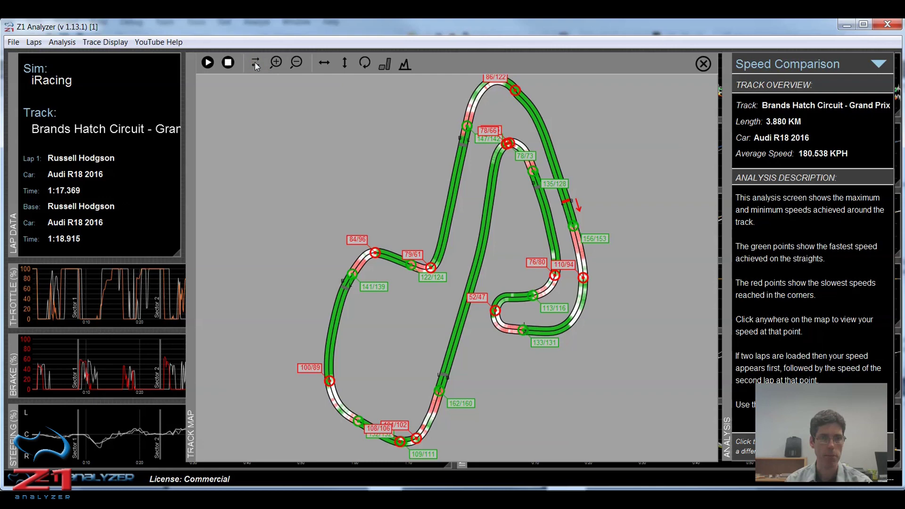
pyautogui.click(254, 62)
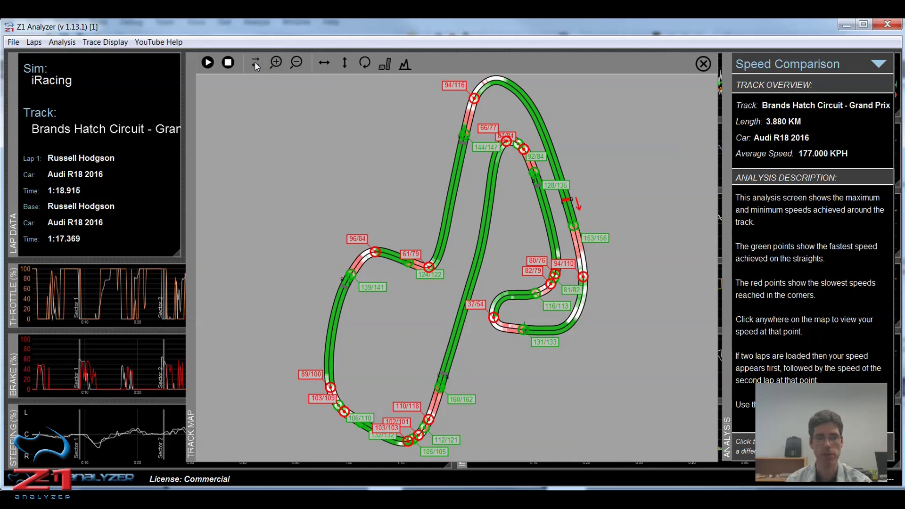
pyautogui.click(255, 63)
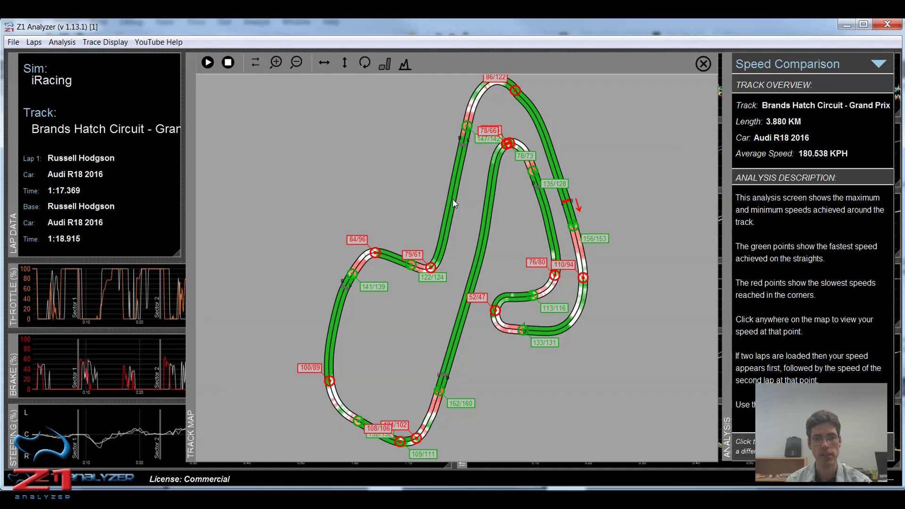
pyautogui.click(383, 64)
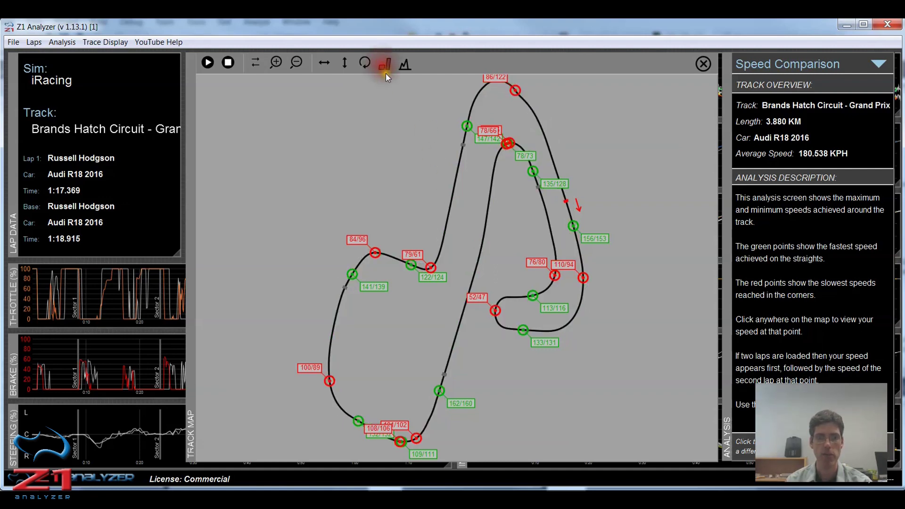
pyautogui.click(383, 66)
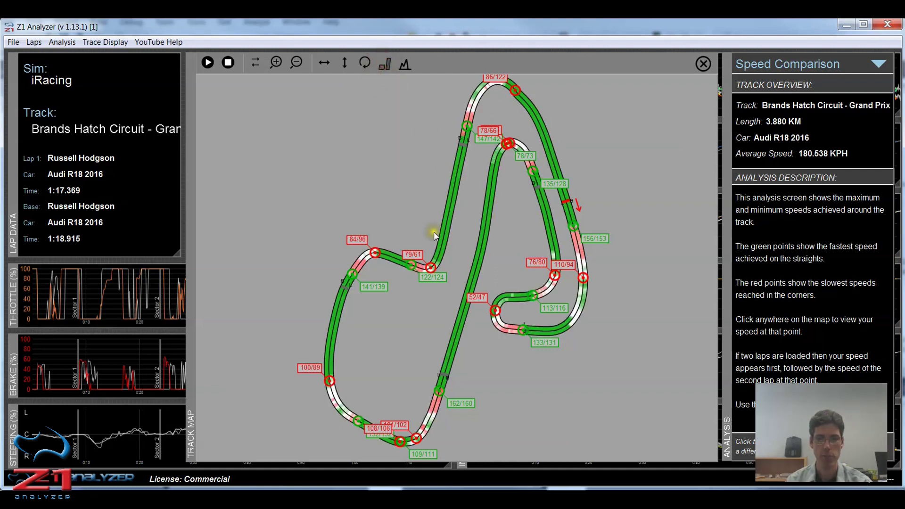
pyautogui.scroll(3, 434, 233)
pyautogui.scroll(5, 433, 232)
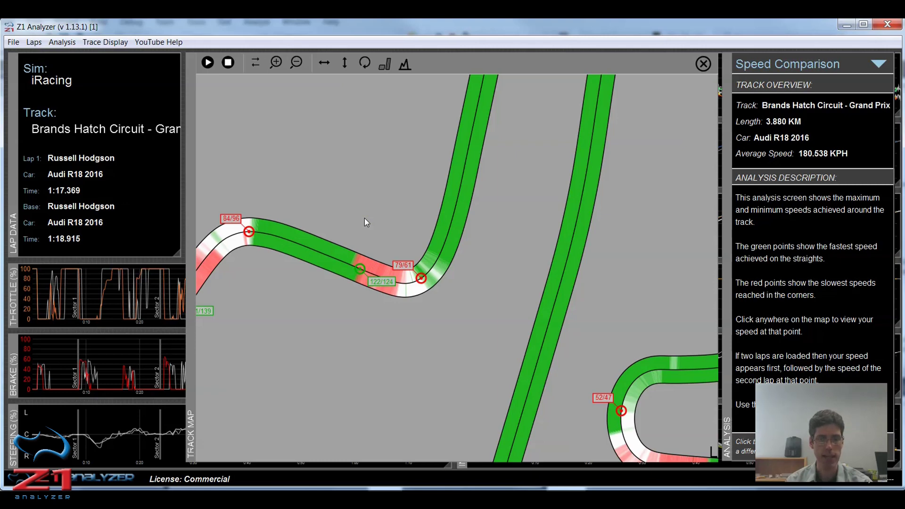
pyautogui.moveTo(317, 210); pyautogui.dragTo(498, 145)
pyautogui.click(332, 268)
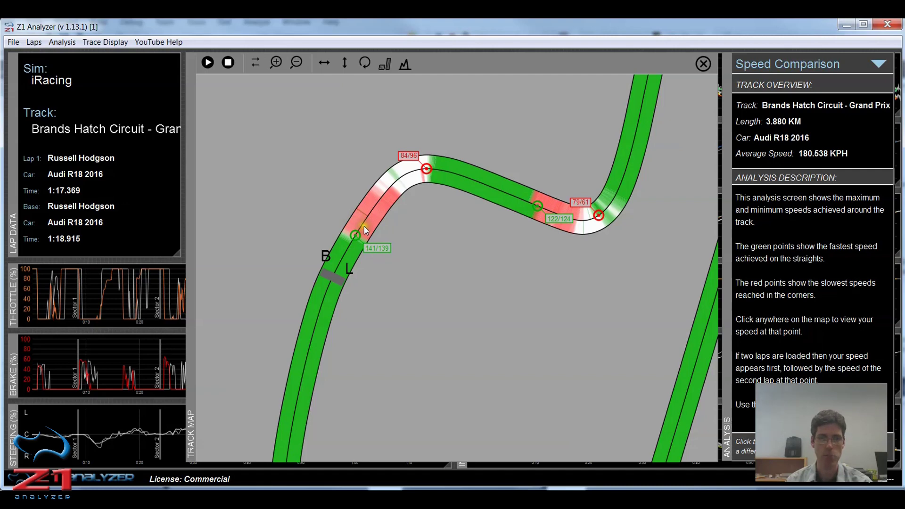
pyautogui.click(418, 225)
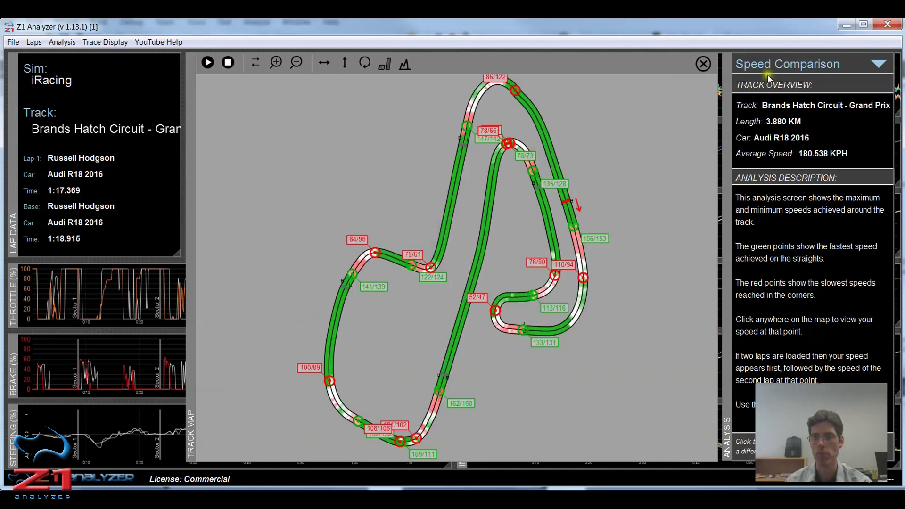
# Step: Close the Speed Comparison analysis screen
pyautogui.click(702, 63)
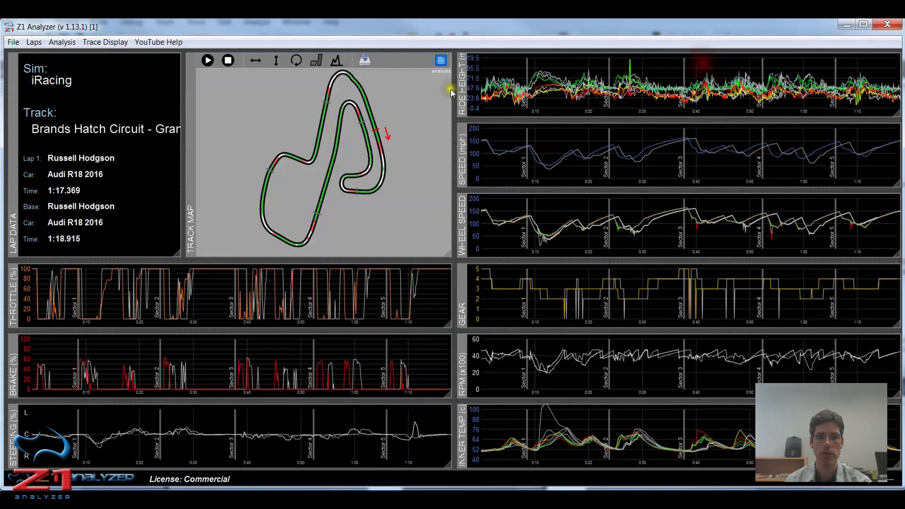